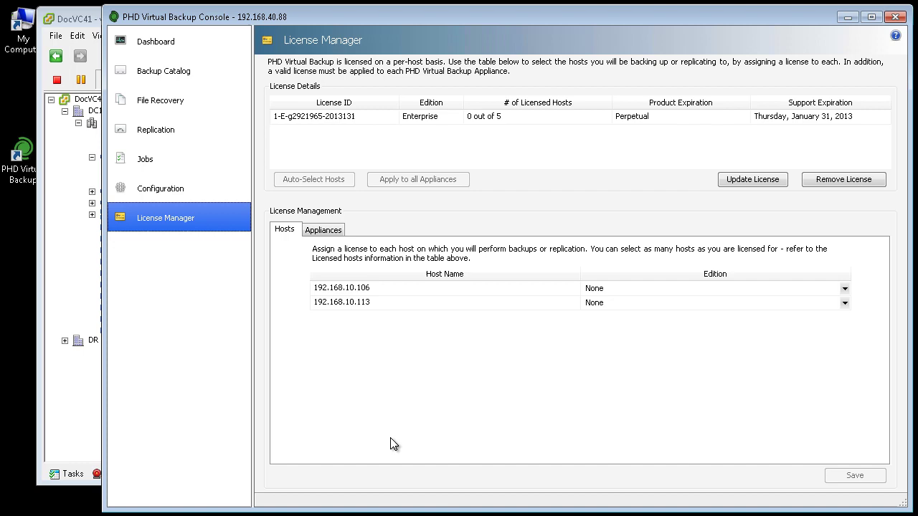
- Review Cluster1's two hosts and the PHD resource pool appliances in vSphere Client
left_click(90, 20)
left_click(119, 122)
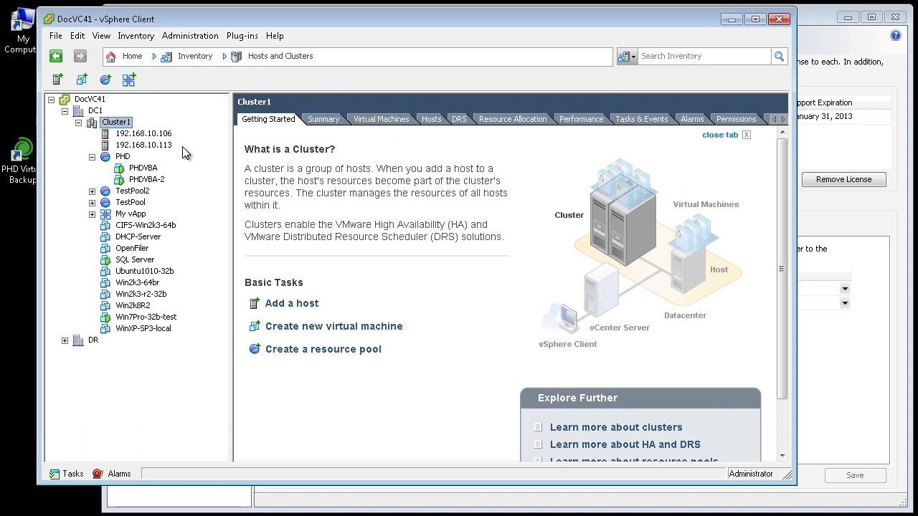
left_click(126, 157)
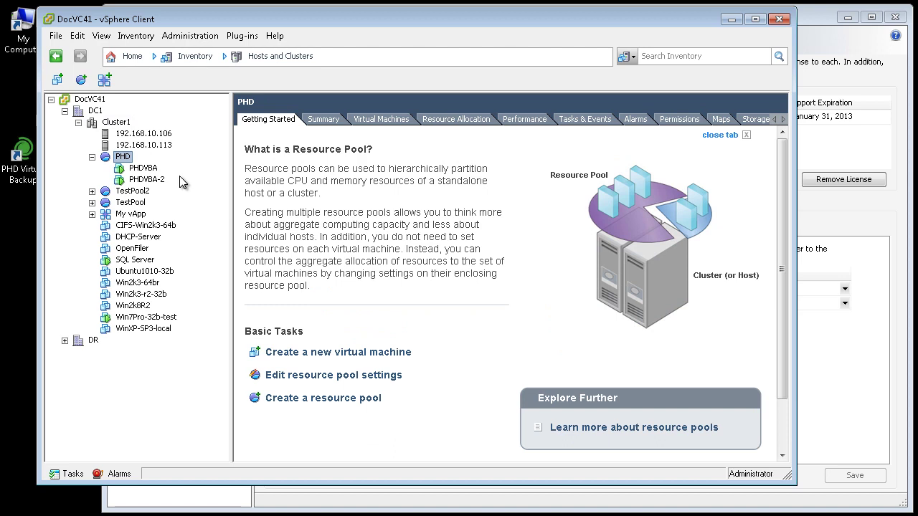
left_click(799, 30)
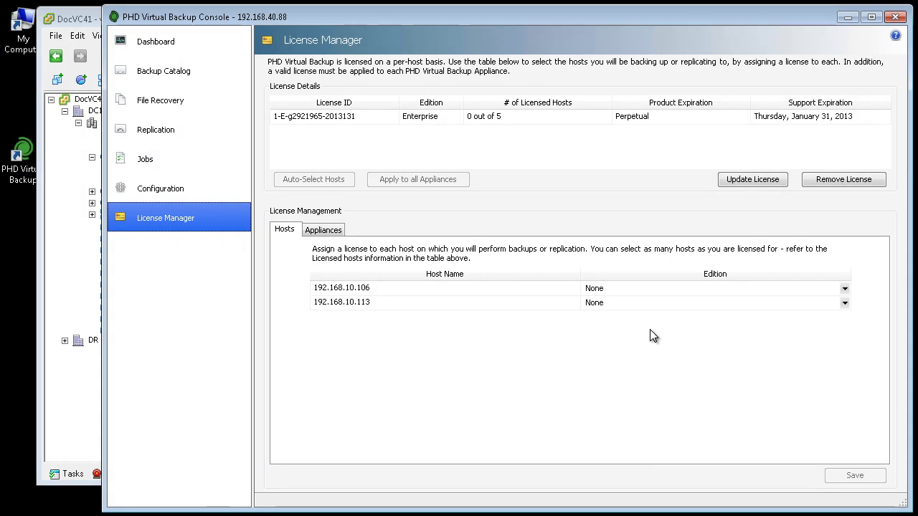
- Set hosts 192.168.10.106 and 192.168.10.113 to Enterprise and select the Enterprise license row
left_click(844, 287)
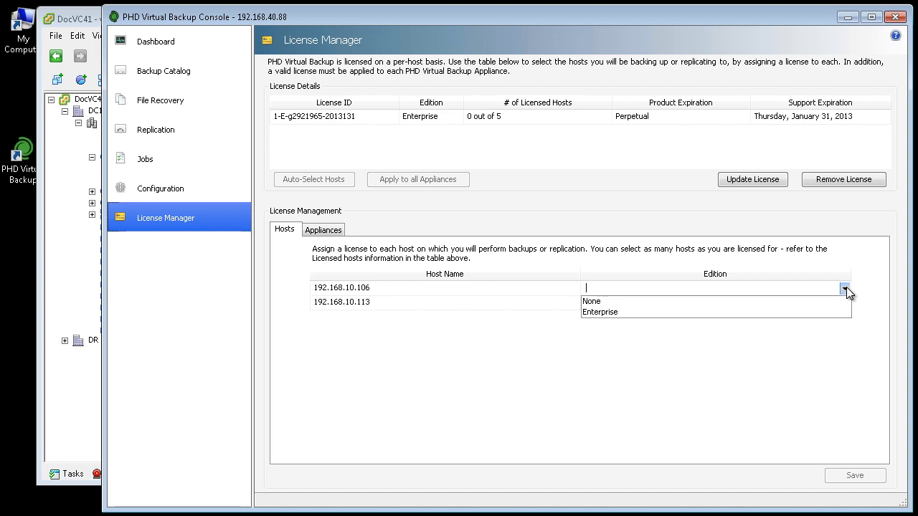
left_click(633, 313)
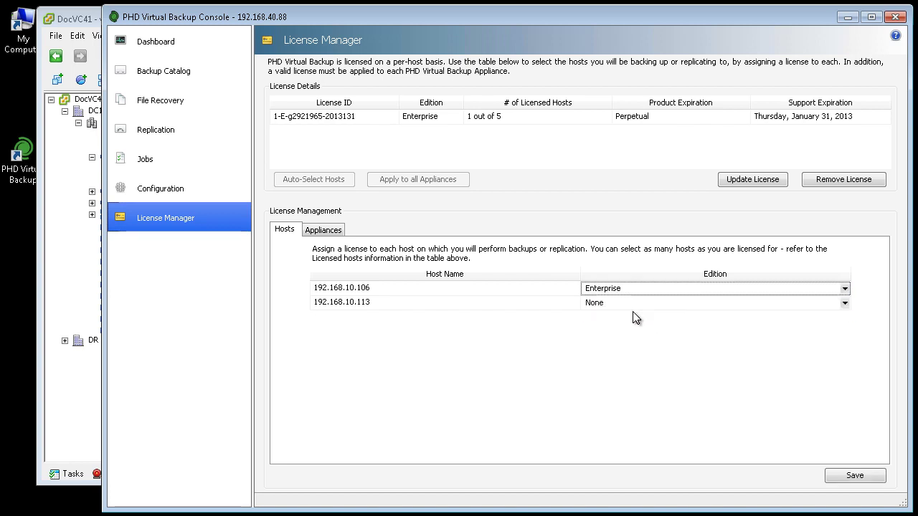
left_click(845, 302)
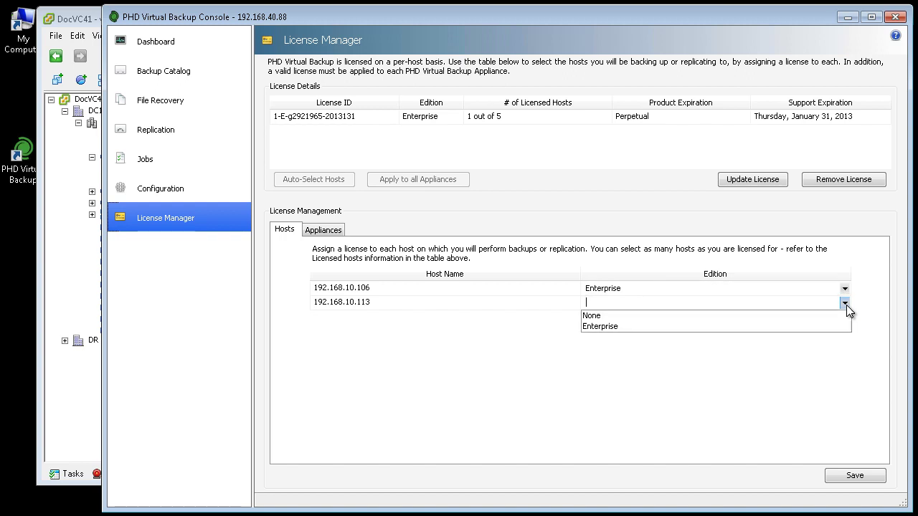
left_click(634, 326)
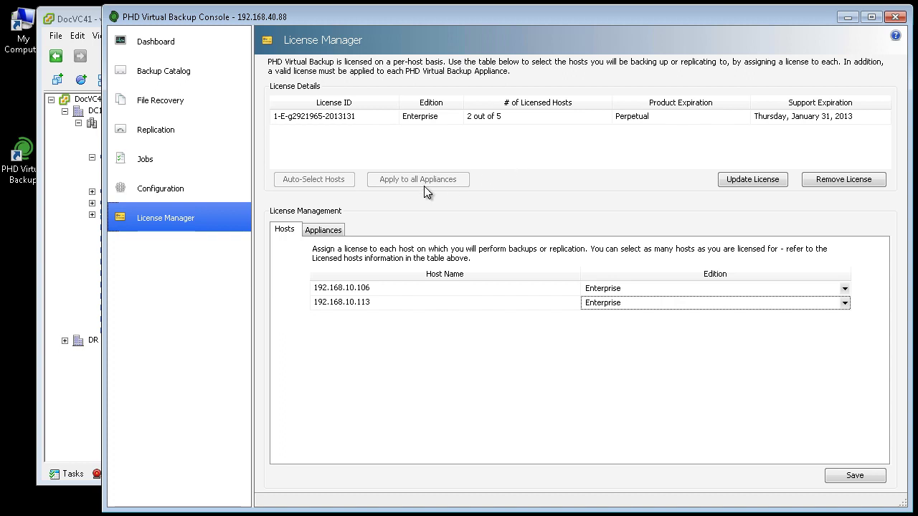
left_click(358, 118)
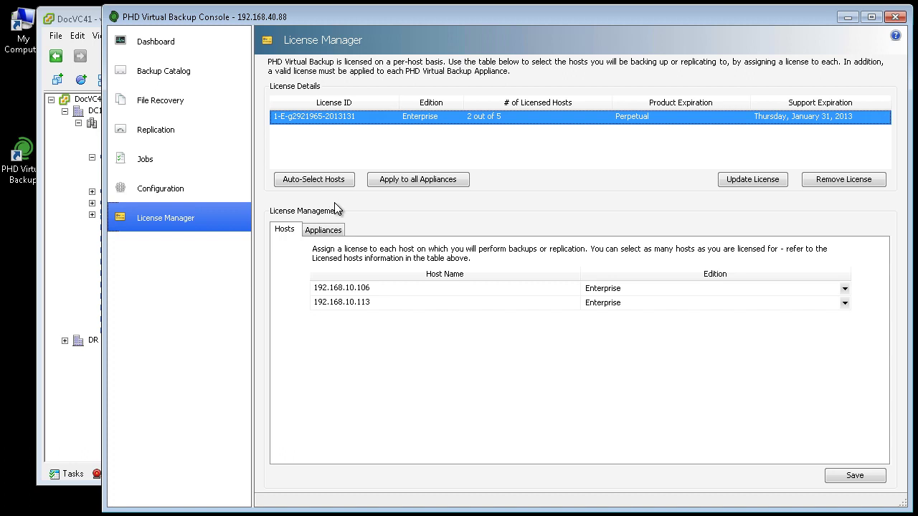
- Show the Appliances licensing list, with PHDVBA and PHDVBA-2 still on Trial
left_click(342, 234)
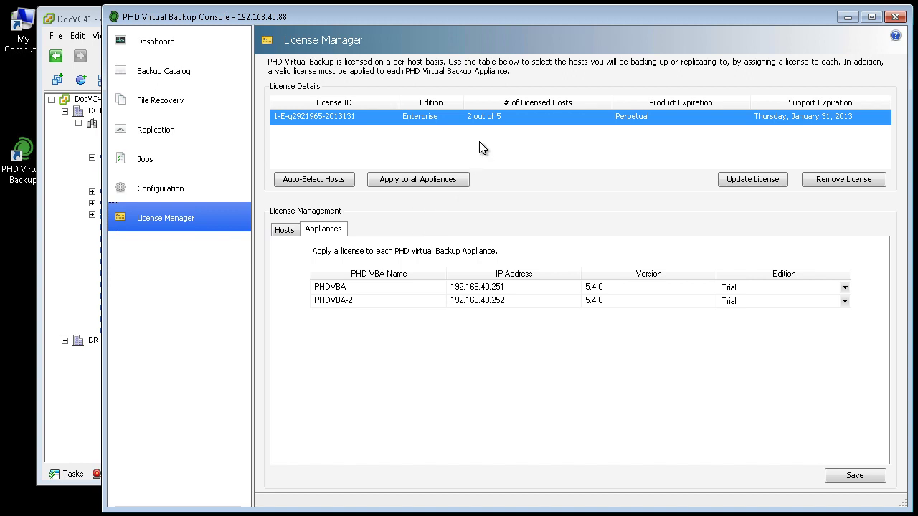
- Apply the Enterprise license to both PHDVBA and PHDVBA-2, confirm, and save
left_click(409, 181)
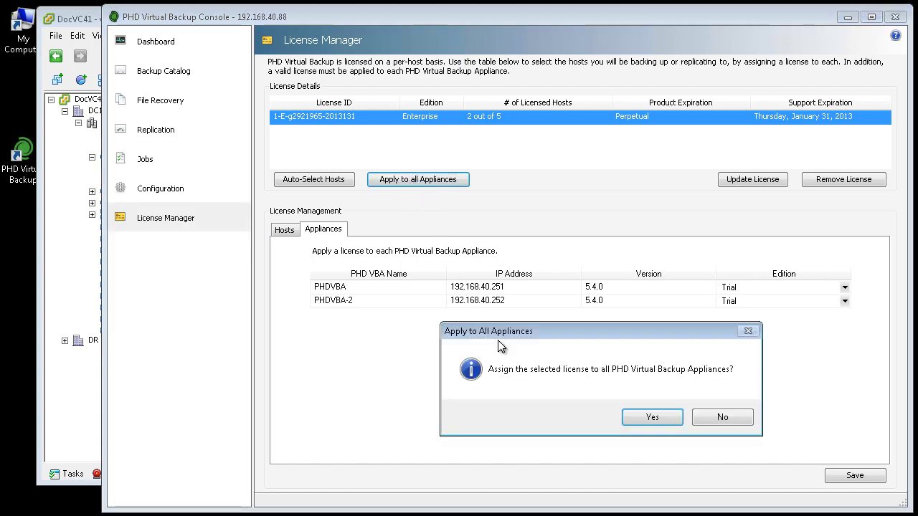
left_click(653, 418)
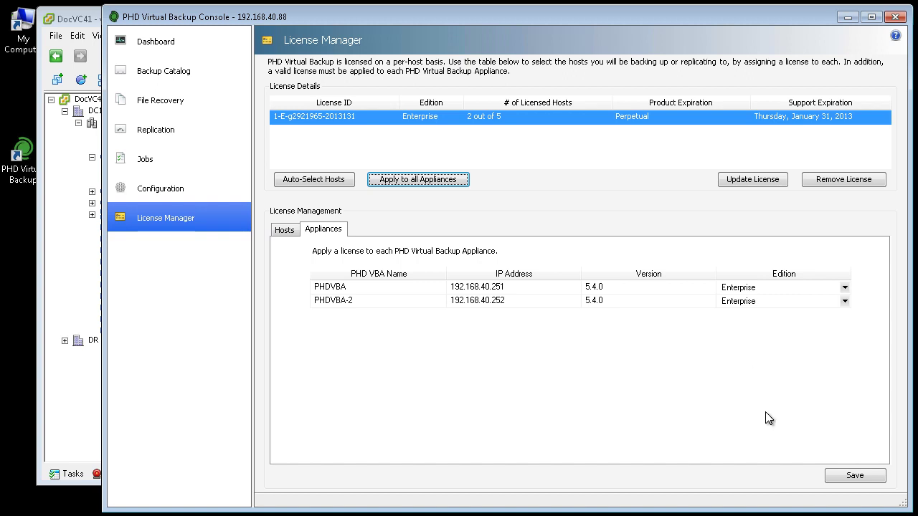
left_click(872, 479)
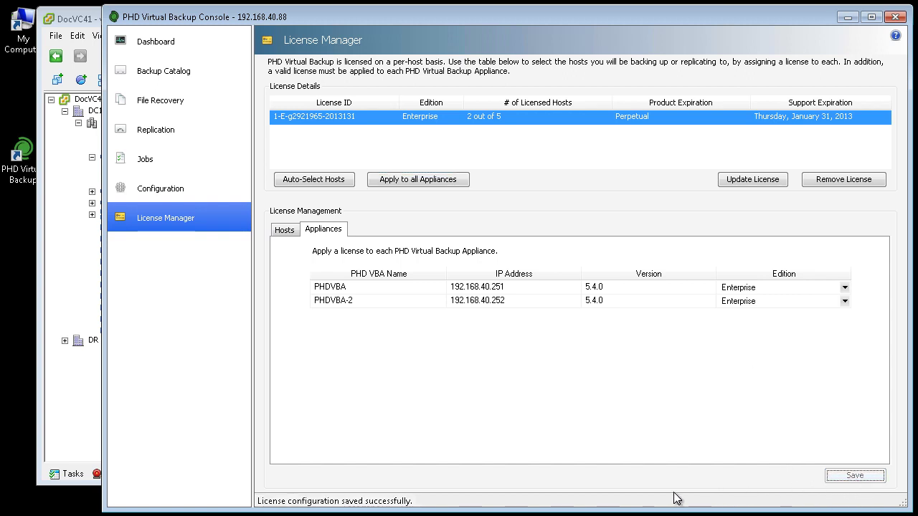
- Refresh the Configuration page and load PHDVBA to verify its never-expiring Enterprise license
left_click(178, 191)
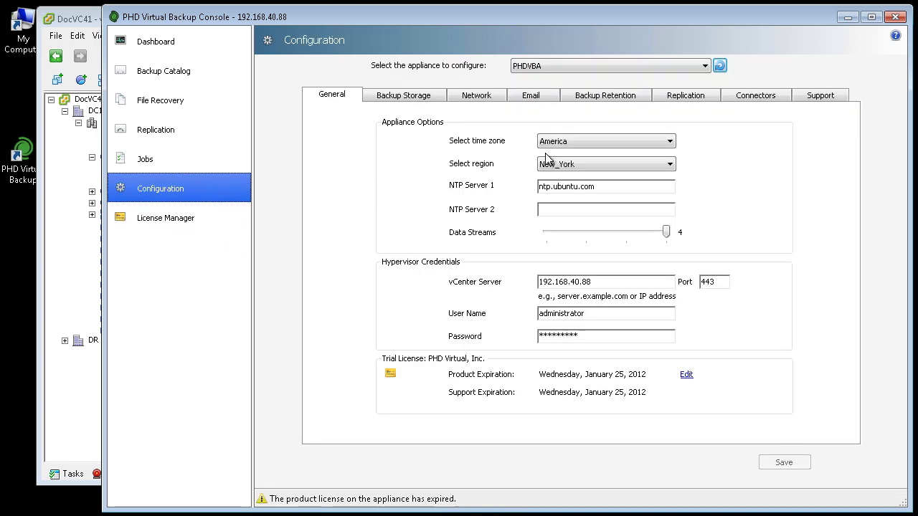
left_click(719, 68)
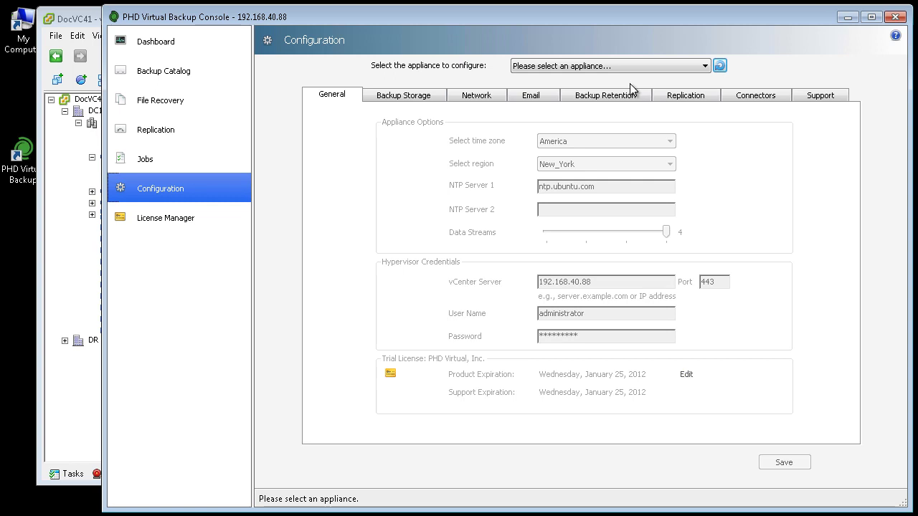
left_click(643, 66)
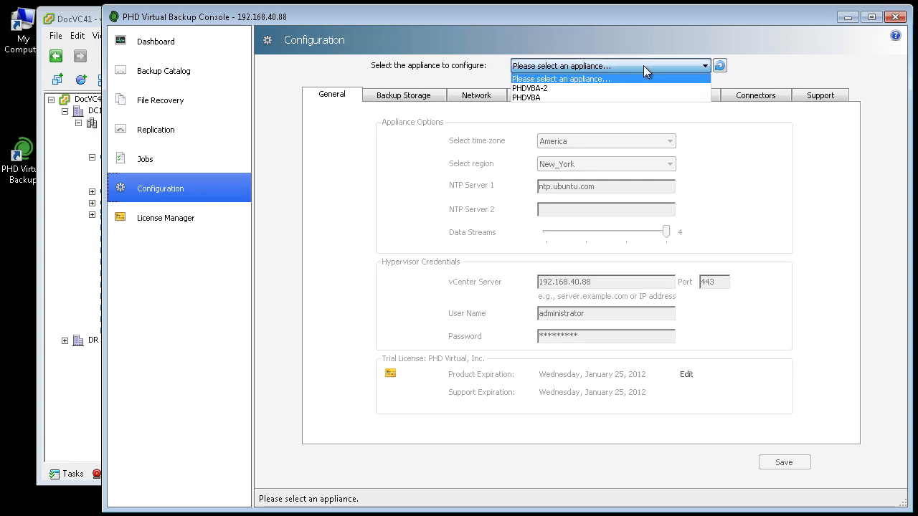
left_click(534, 99)
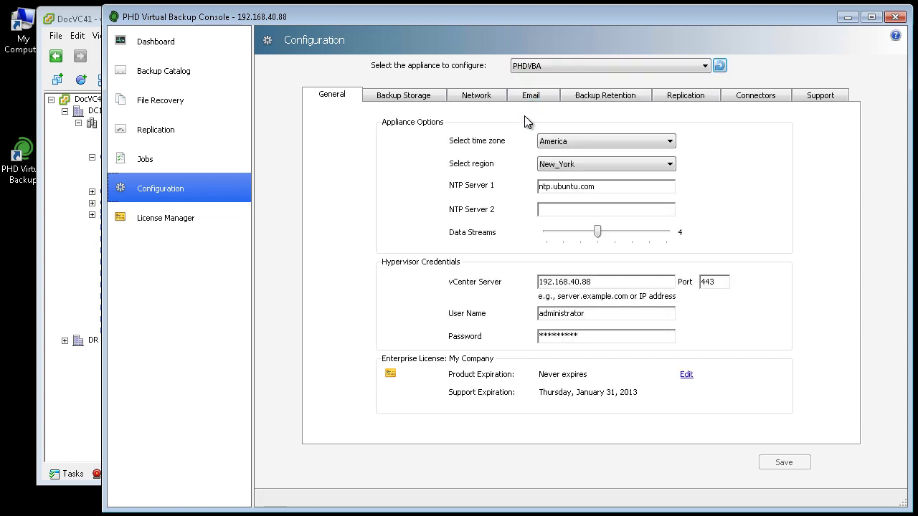